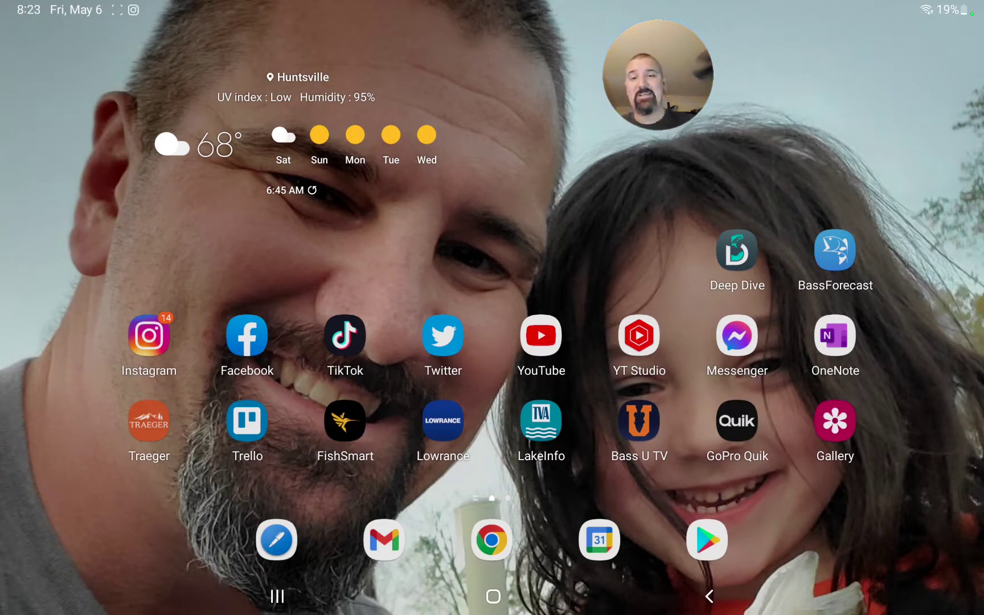
Launch the Lowrance app from the Android home screen.
left_click(443, 420)
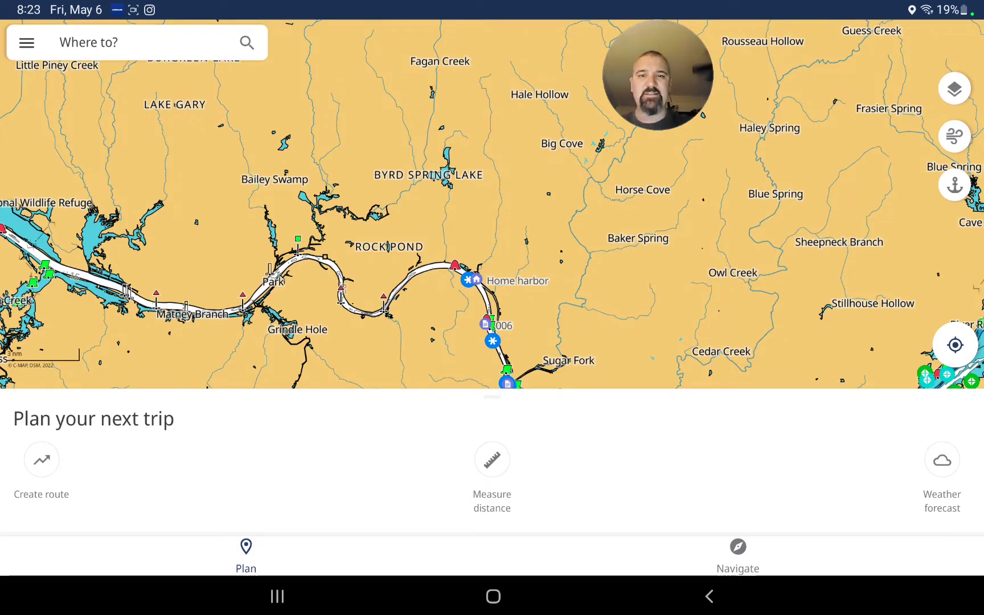
scroll(493, 277, "up", 2)
scroll(492, 276, "up", 2)
scroll(492, 277, "up", 2)
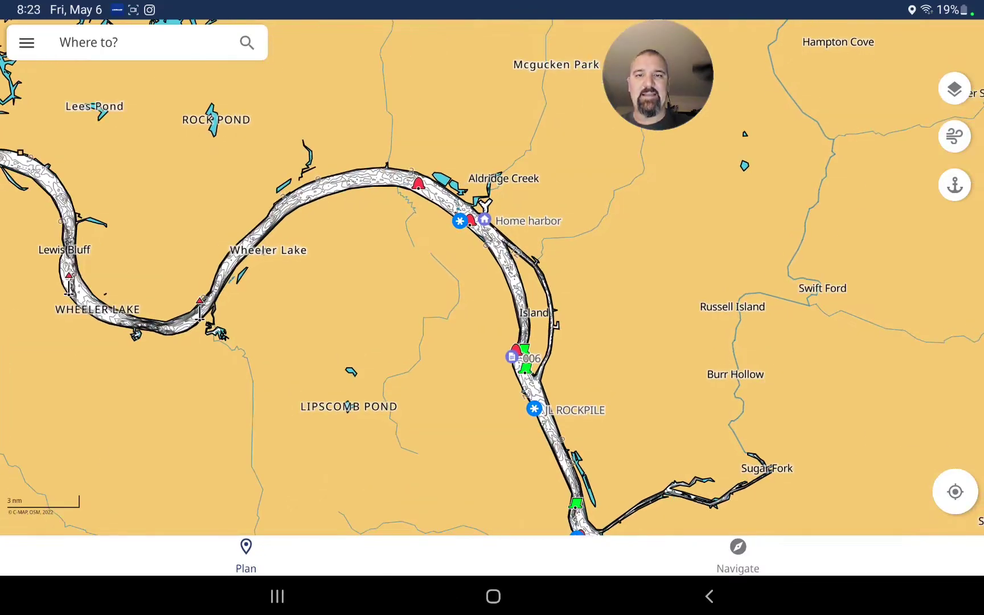
scroll(492, 277, "up", 2)
scroll(492, 277, "up", 1)
scroll(492, 277, "up", 2)
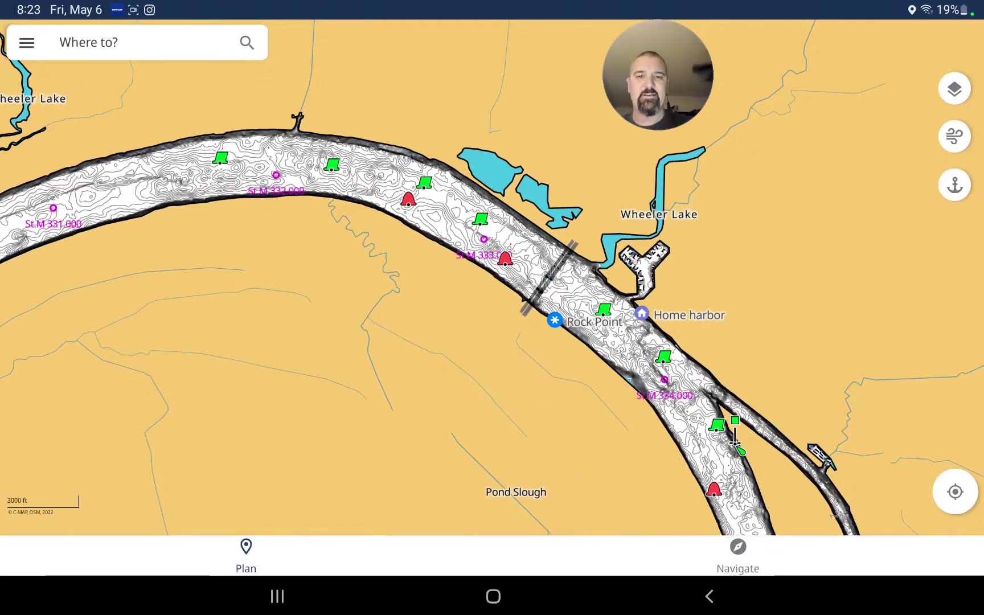
scroll(664, 356, "up", 2)
scroll(665, 356, "up", 1)
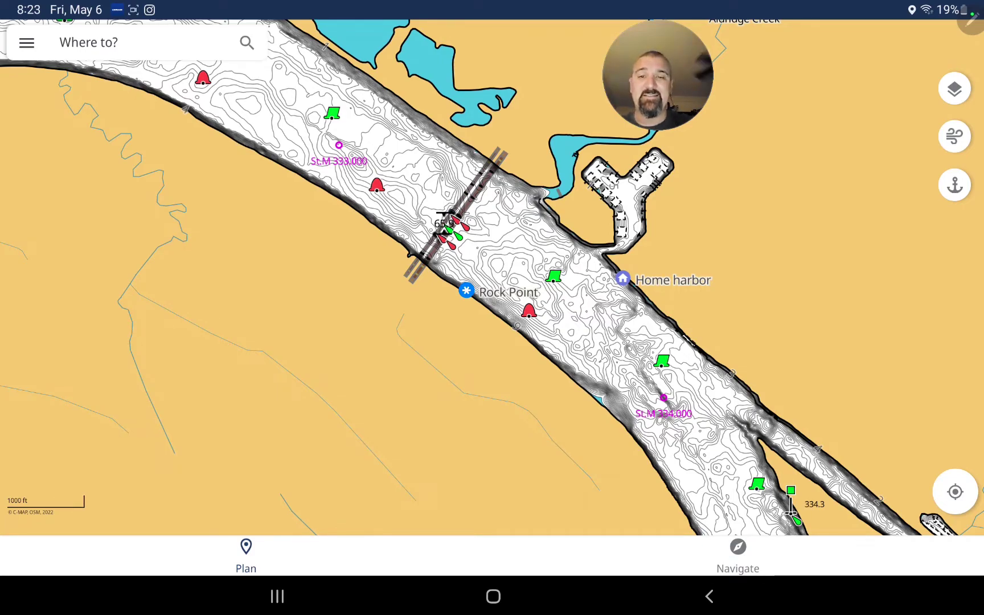
Pin a location on the chart beside the Rock Point waypoint near Home harbor.
left_click(466, 290)
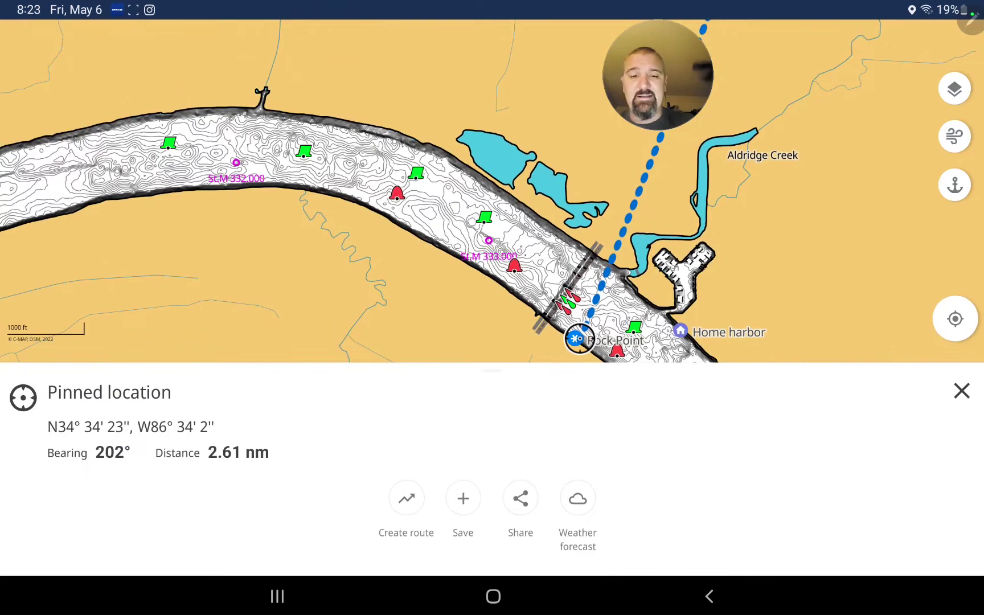
Select Rock Point from the nearby chart objects and delete the waypoint.
left_click_drag(727, 474, 728, 246)
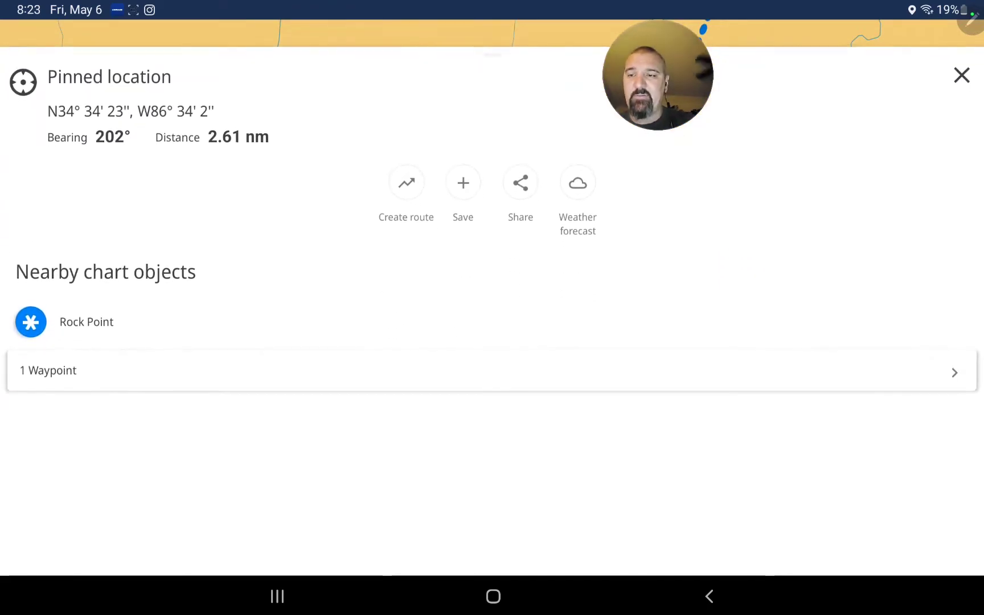
left_click(86, 323)
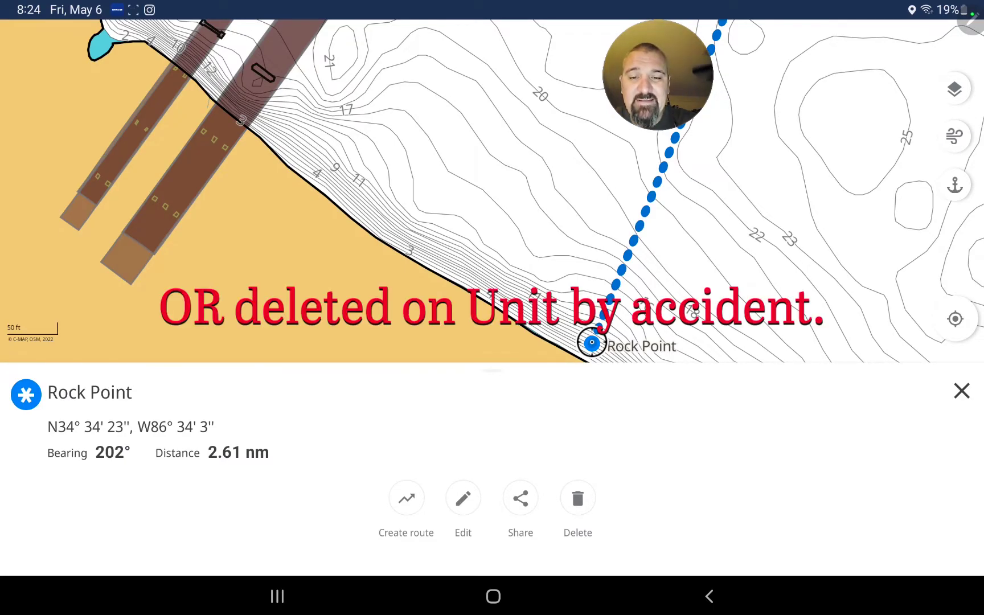
left_click(578, 499)
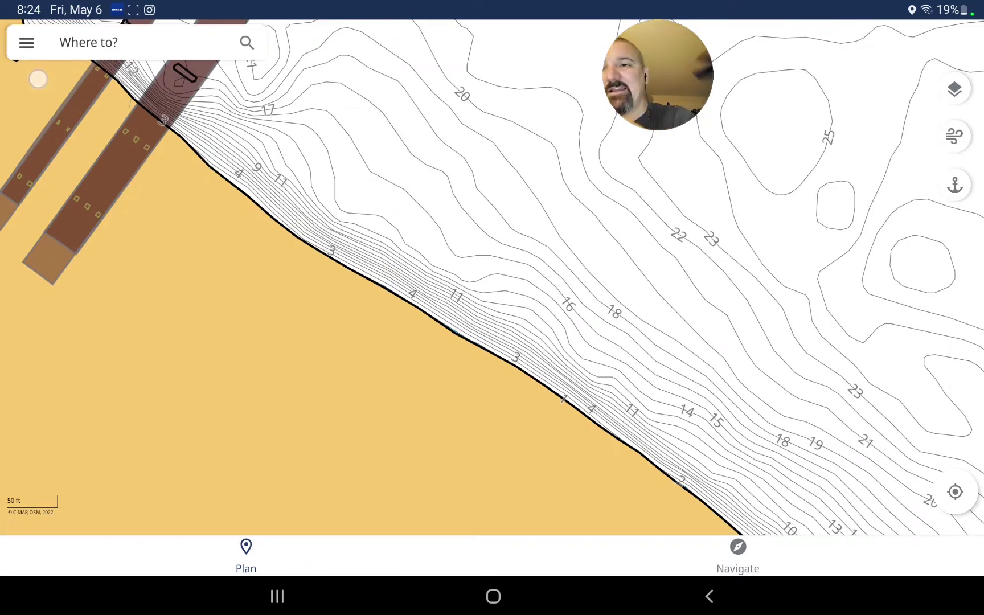
Show the saved Places list from the app's main menu.
left_click_drag(38, 78, 89, 144)
left_click_drag(30, 112, 63, 79)
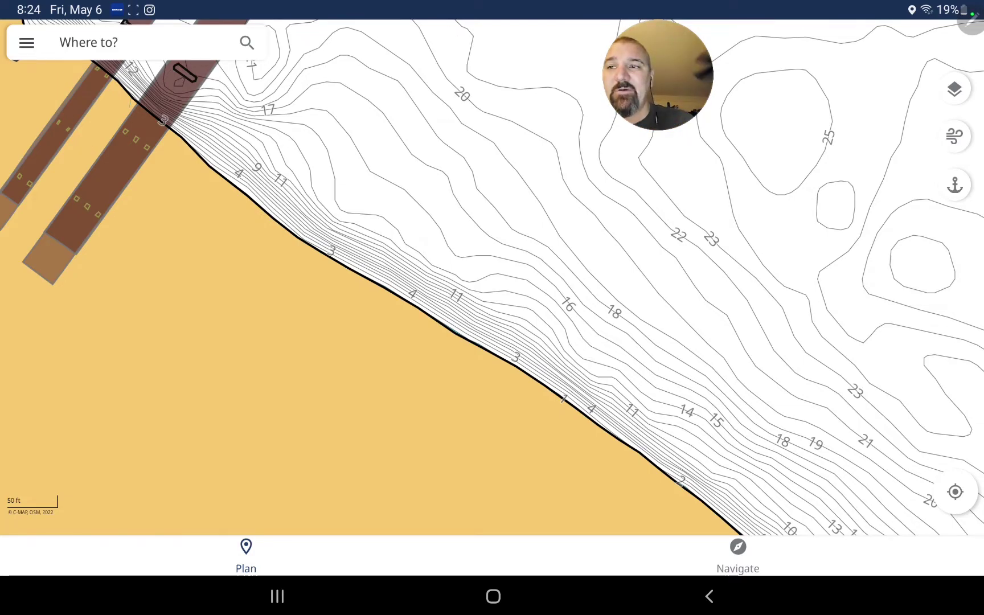
left_click(26, 43)
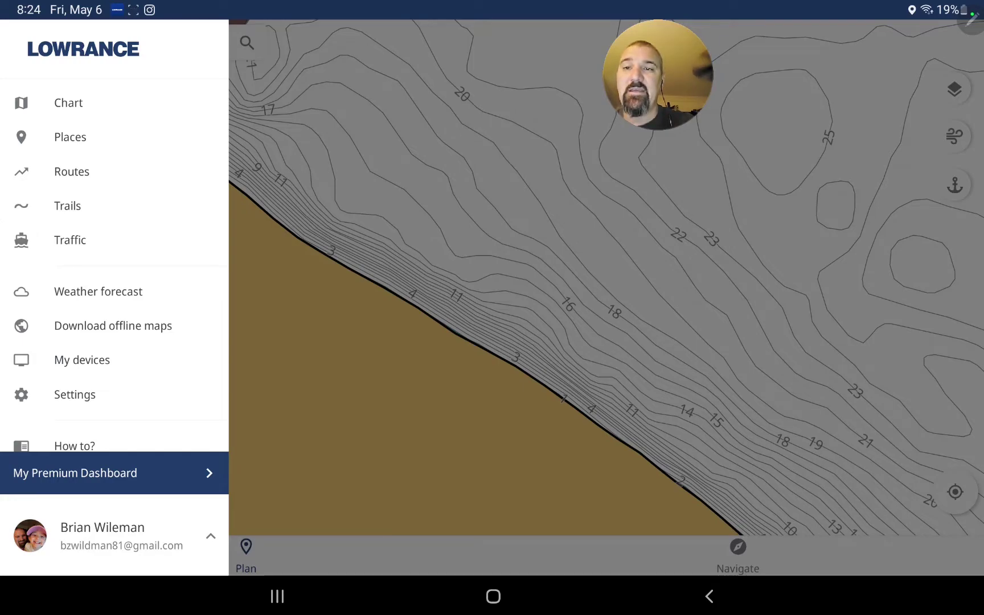
mouse_move(112, 127)
left_mouse_down()
mouse_move(44, 170)
mouse_move(112, 130)
left_mouse_up()
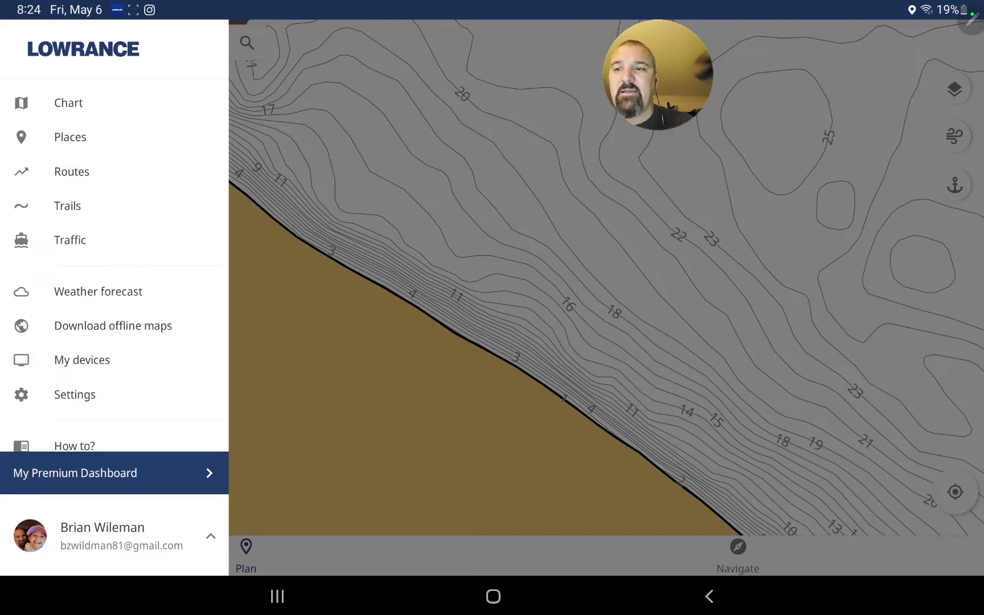
left_click(70, 136)
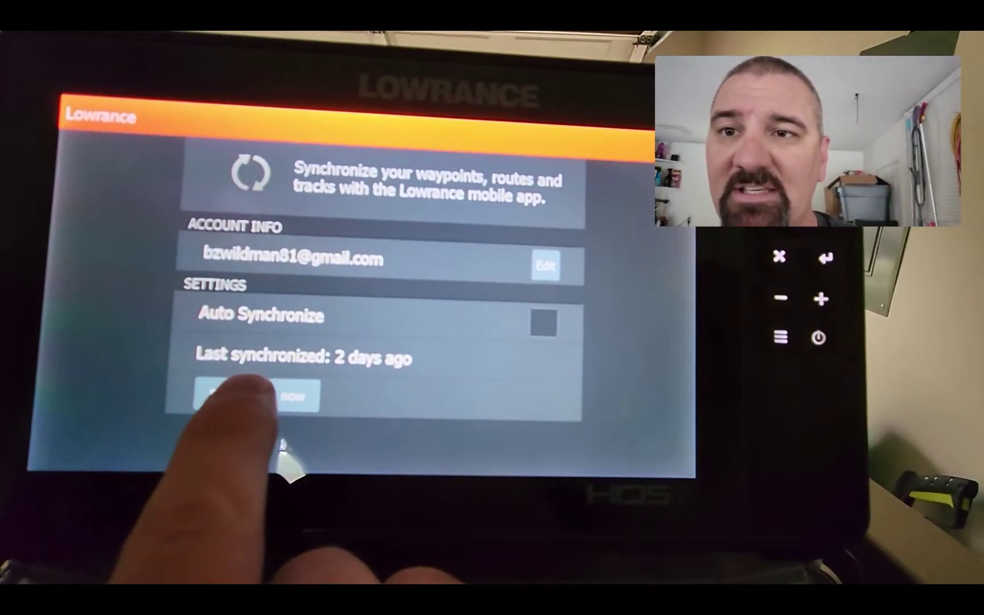
Synchronize the HDS unit's waypoints, routes and tracks with the mobile app now.
left_click(246, 392)
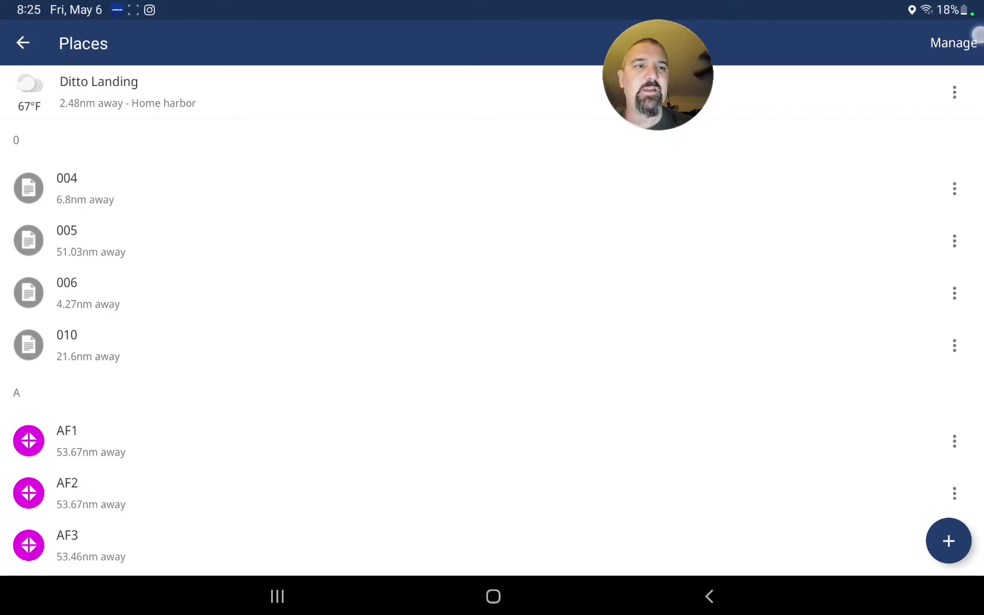
Switch the Places list into Manage mode.
left_click_drag(970, 29, 979, 45)
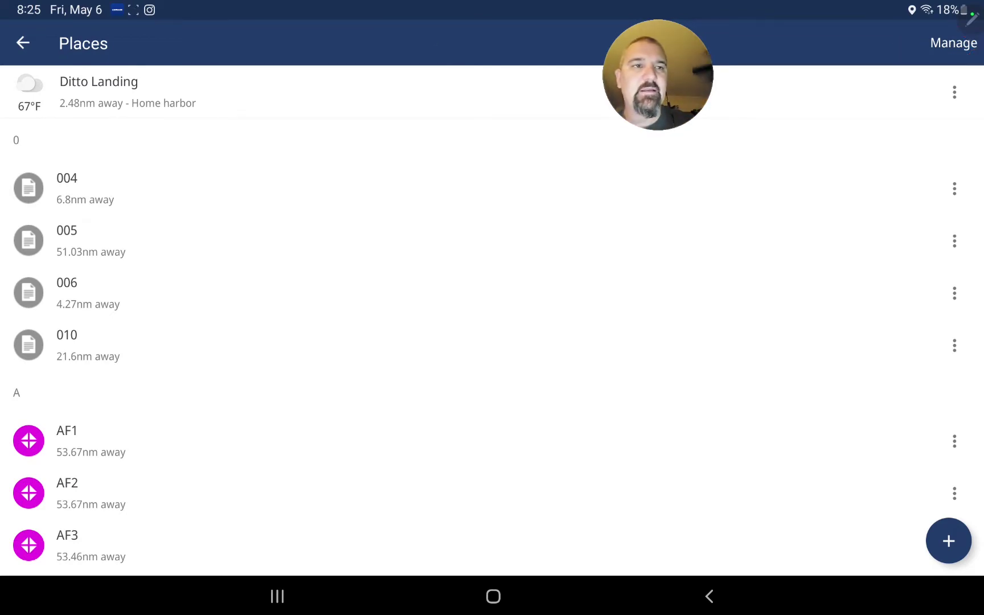
left_click(954, 43)
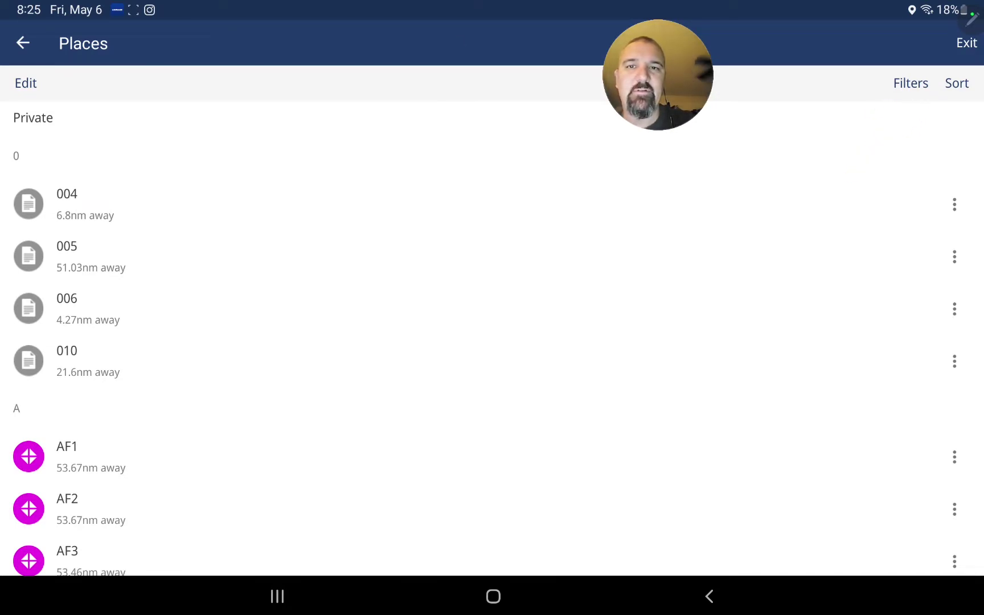
Filter the Places list to Deleted only and apply the filter.
left_click(911, 84)
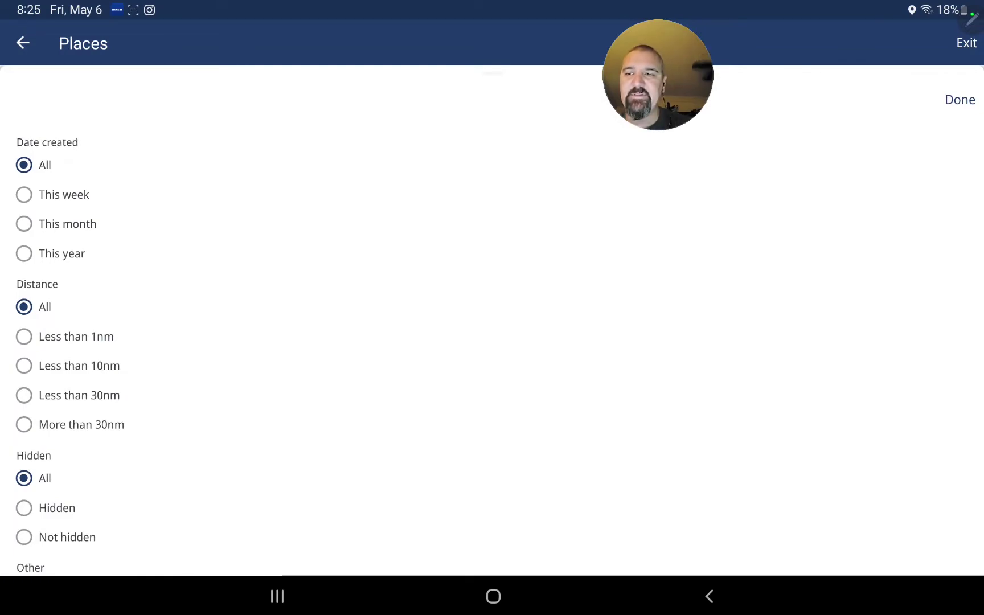
left_click_drag(222, 409, 244, 242)
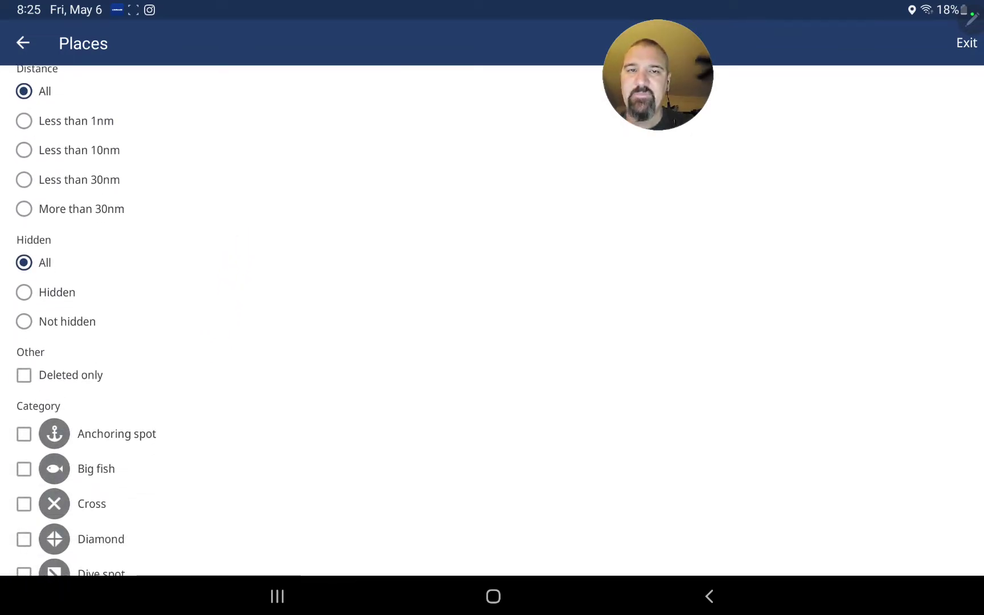
left_click_drag(138, 348, 148, 341)
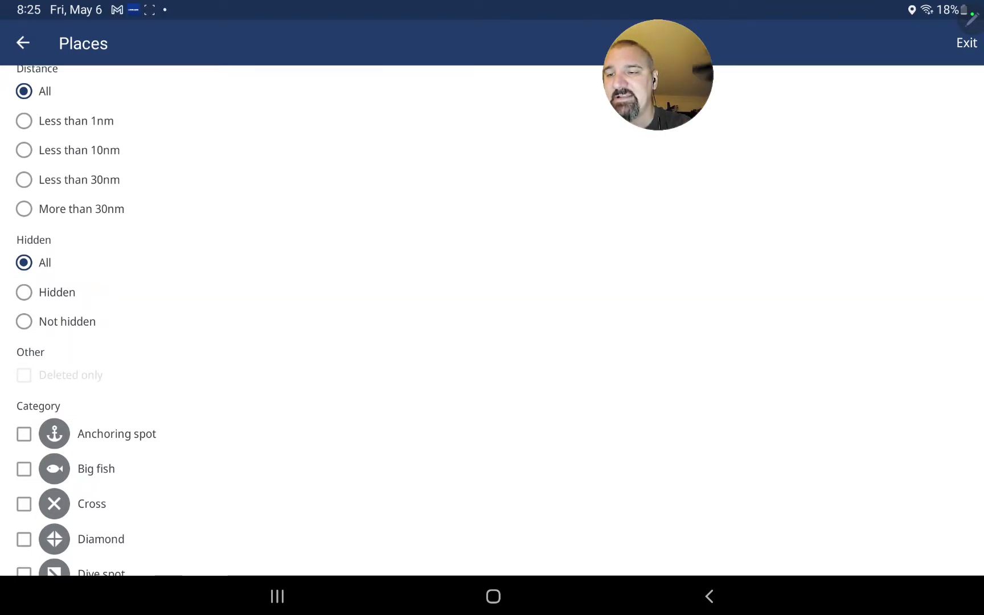
left_click(24, 375)
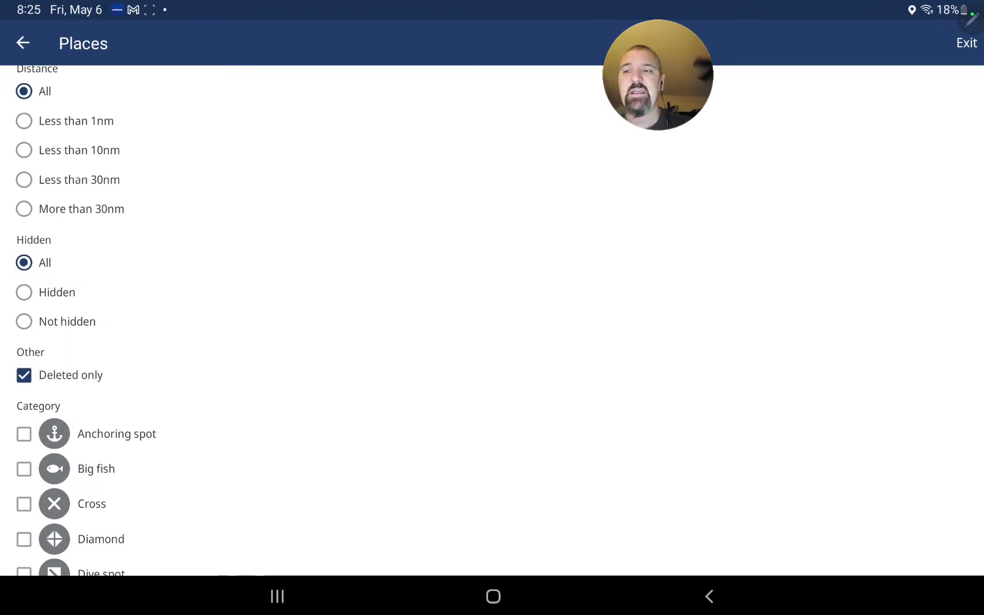
scroll(493, 323, "up", 3)
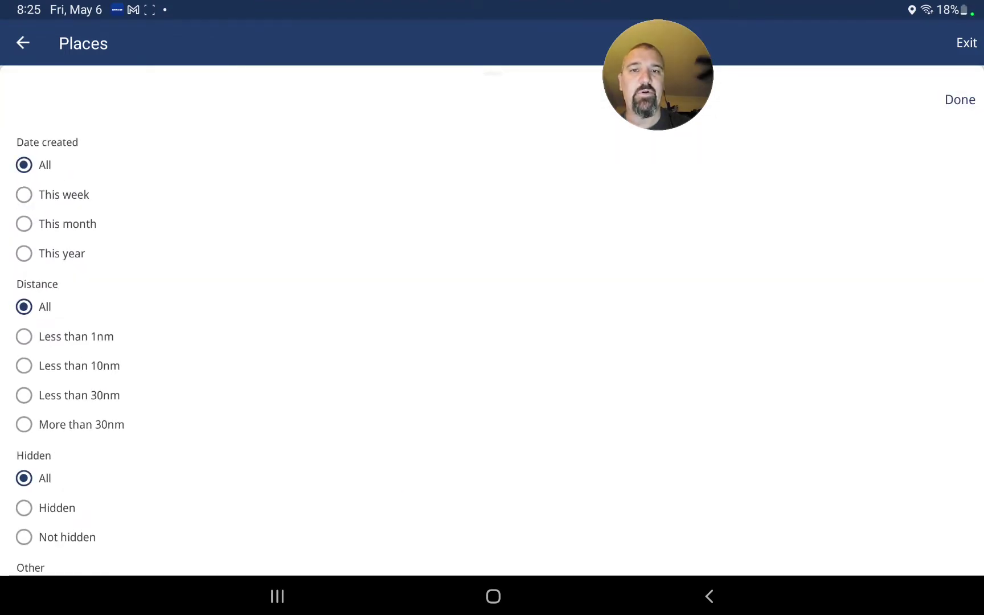
mouse_move(890, 202)
left_mouse_down()
mouse_move(949, 129)
mouse_move(933, 158)
left_mouse_up()
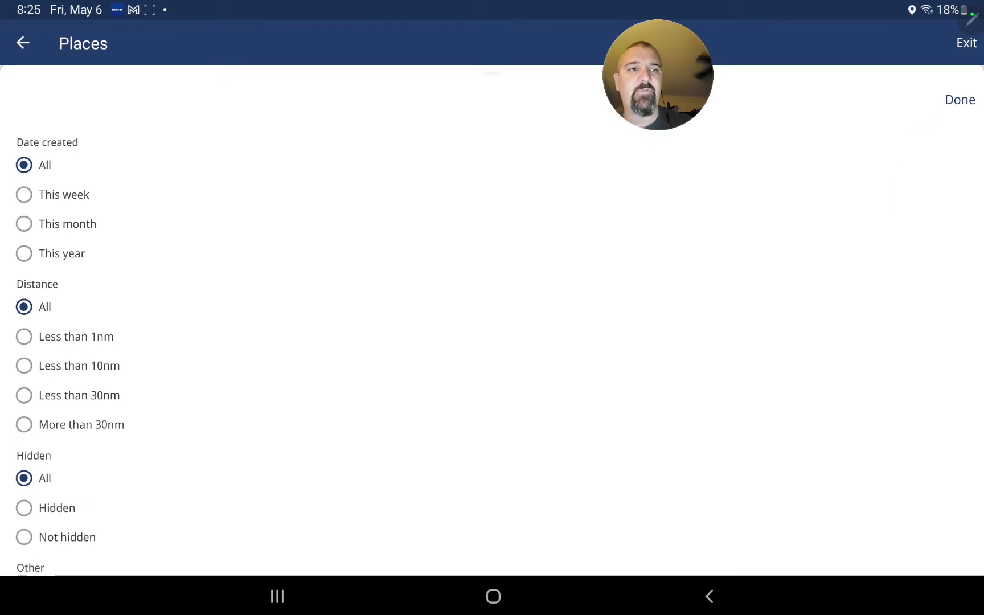
left_click(960, 99)
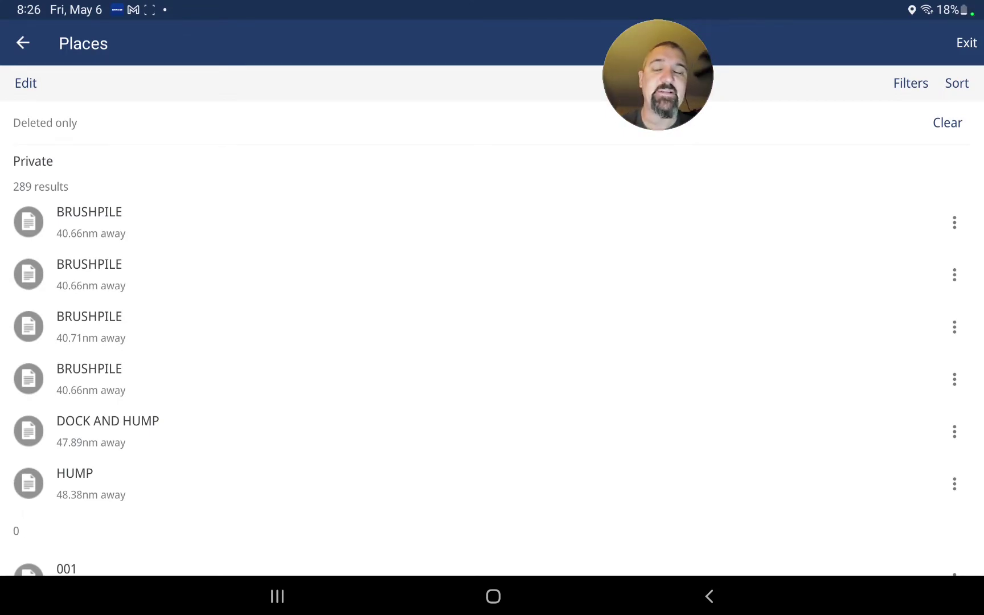
scroll(262, 308, "down", 4)
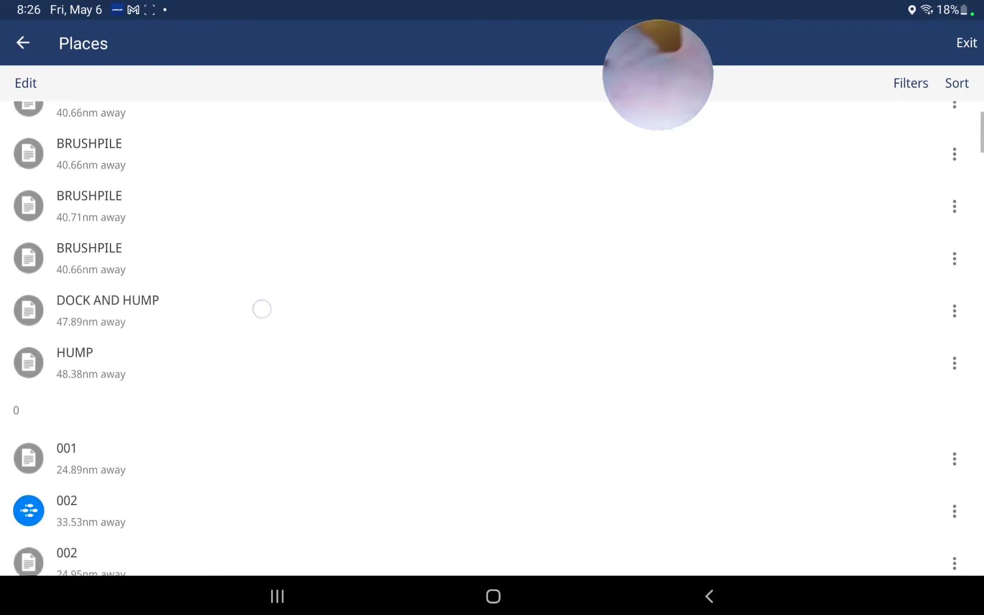
scroll(273, 275, "down", 8)
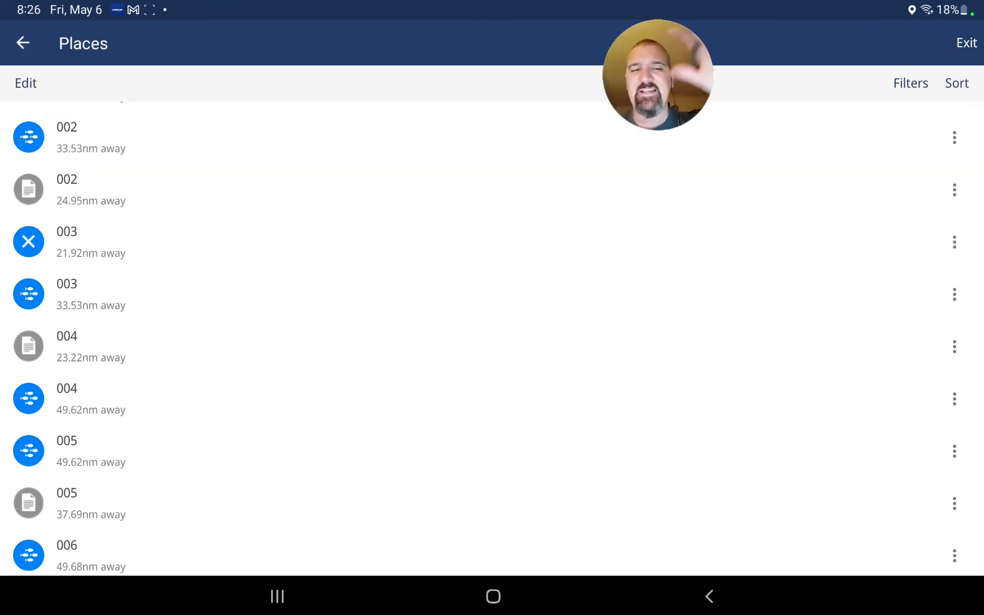
Check the sort options and keep the list in alphabetical order.
left_click(956, 83)
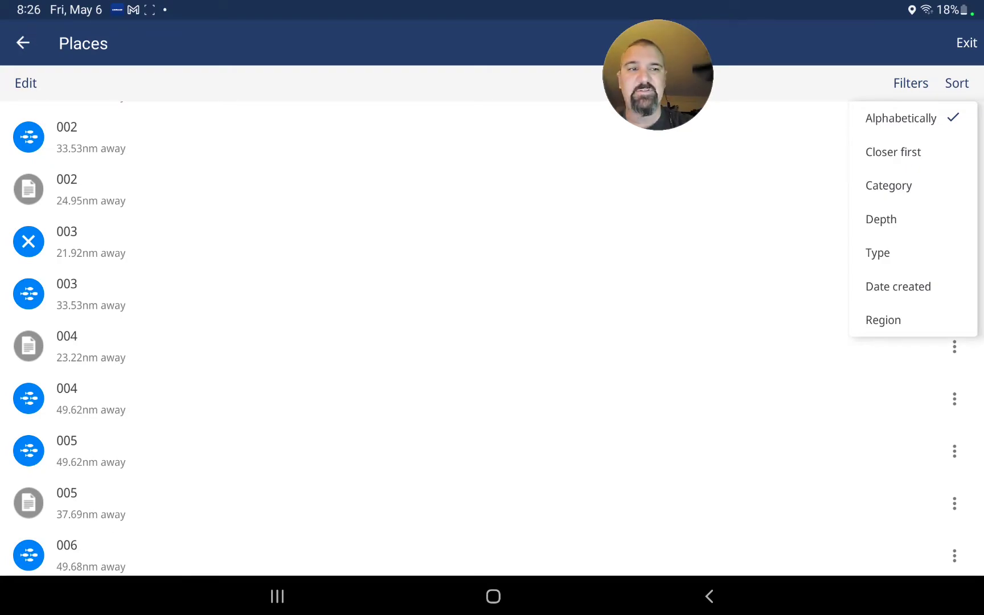
left_click(342, 423)
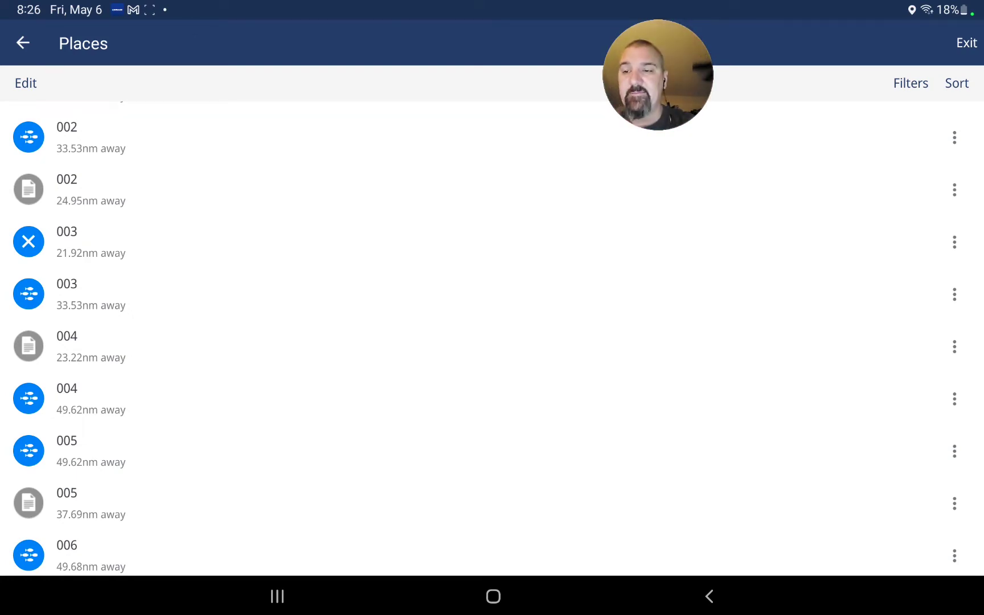
scroll(248, 299, "down", 3)
scroll(257, 344, "down", 4)
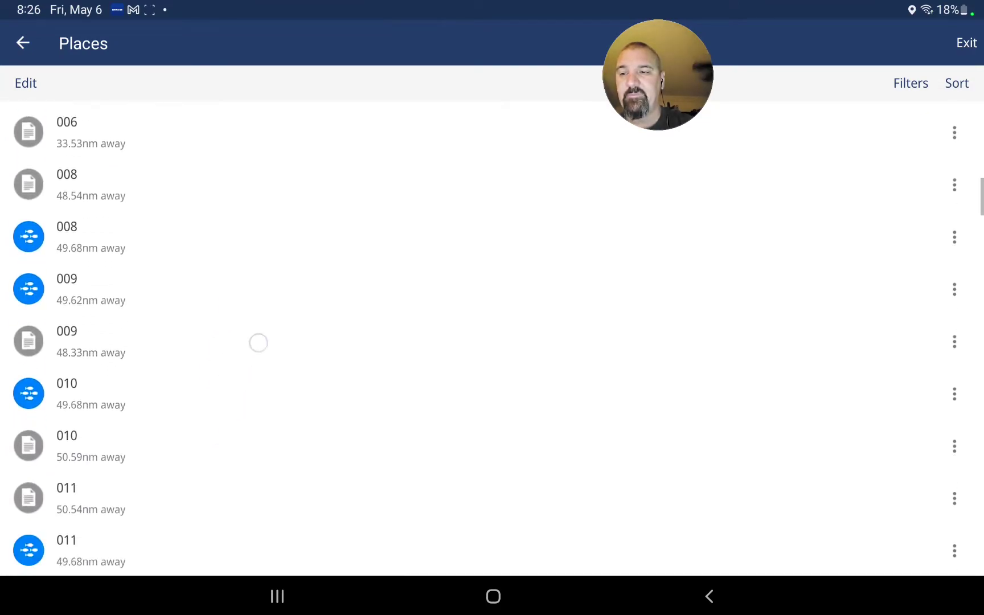
scroll(261, 318, "down", 6)
scroll(262, 318, "down", 8)
scroll(492, 338, "down", 10)
scroll(492, 338, "down", 12)
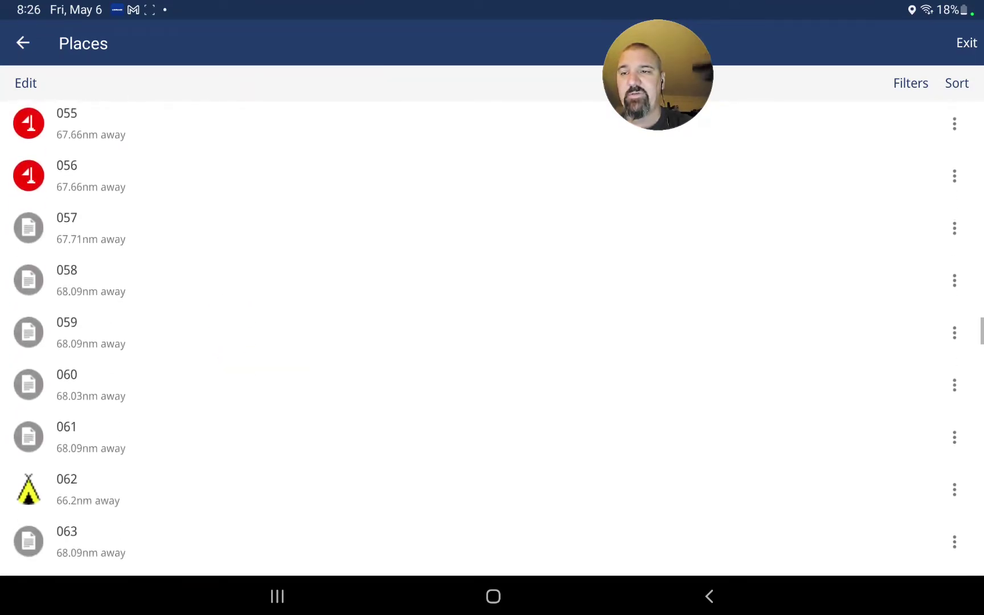
scroll(493, 338, "down", 5)
scroll(493, 338, "down", 8)
scroll(272, 392, "down", 5)
scroll(273, 392, "down", 3)
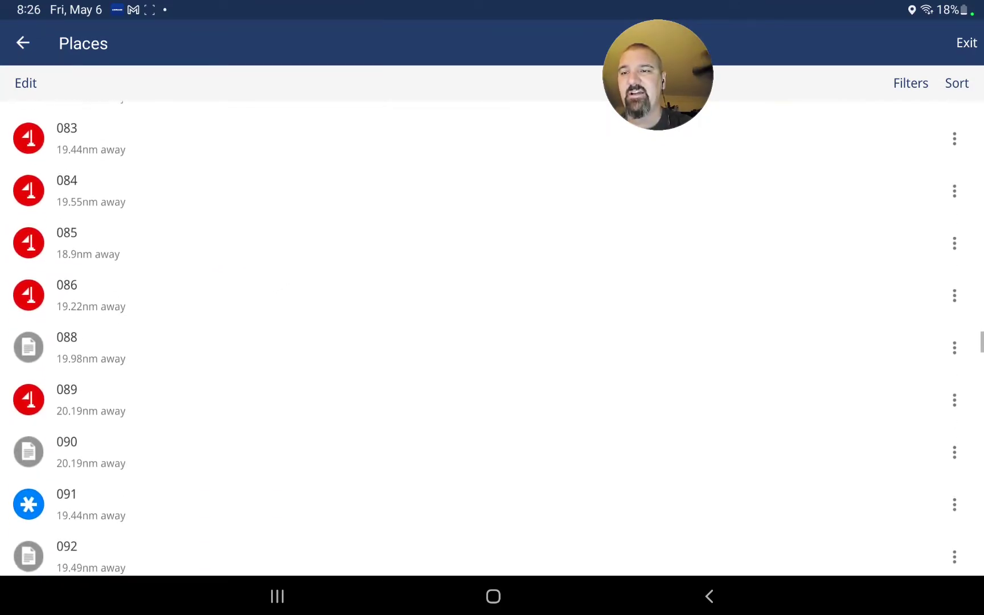
scroll(273, 392, "down", 8)
scroll(273, 392, "down", 8)
scroll(273, 393, "down", 8)
scroll(268, 392, "down", 3)
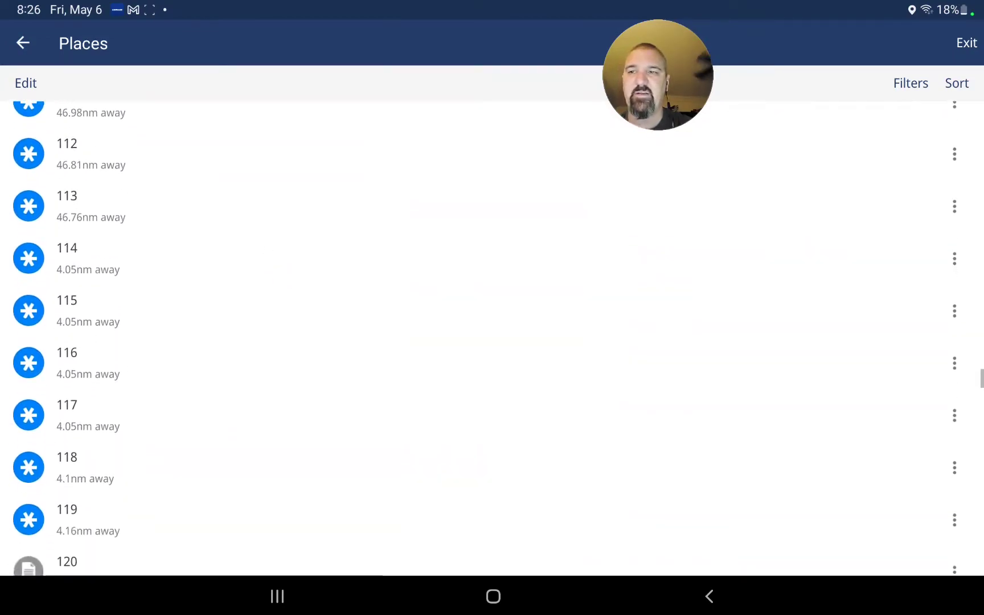
scroll(265, 390, "down", 8)
scroll(262, 389, "down", 5)
scroll(262, 389, "down", 5)
scroll(261, 389, "down", 2)
scroll(273, 353, "down", 3)
scroll(273, 354, "down", 4)
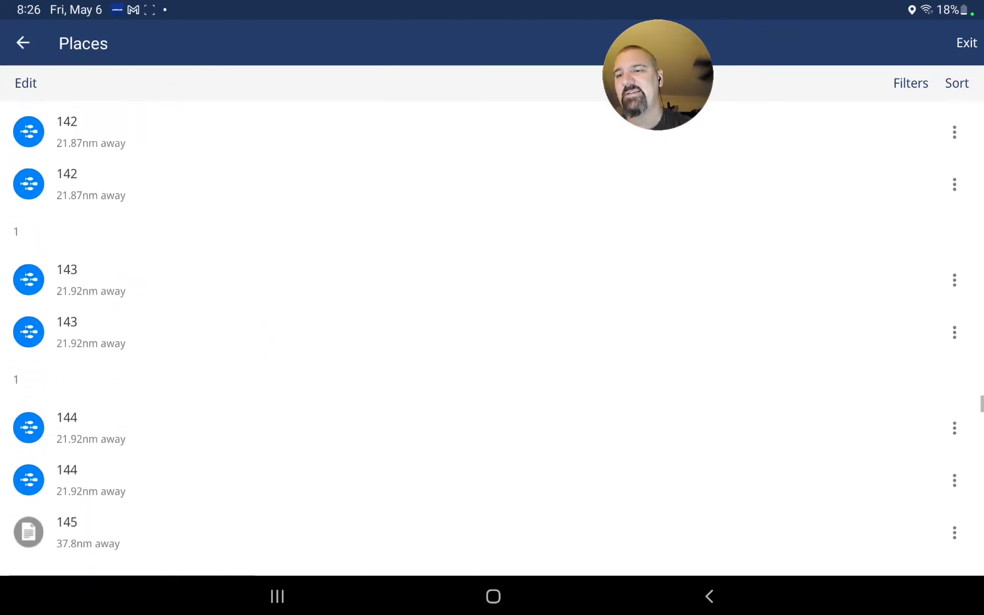
scroll(492, 339, "down", 4)
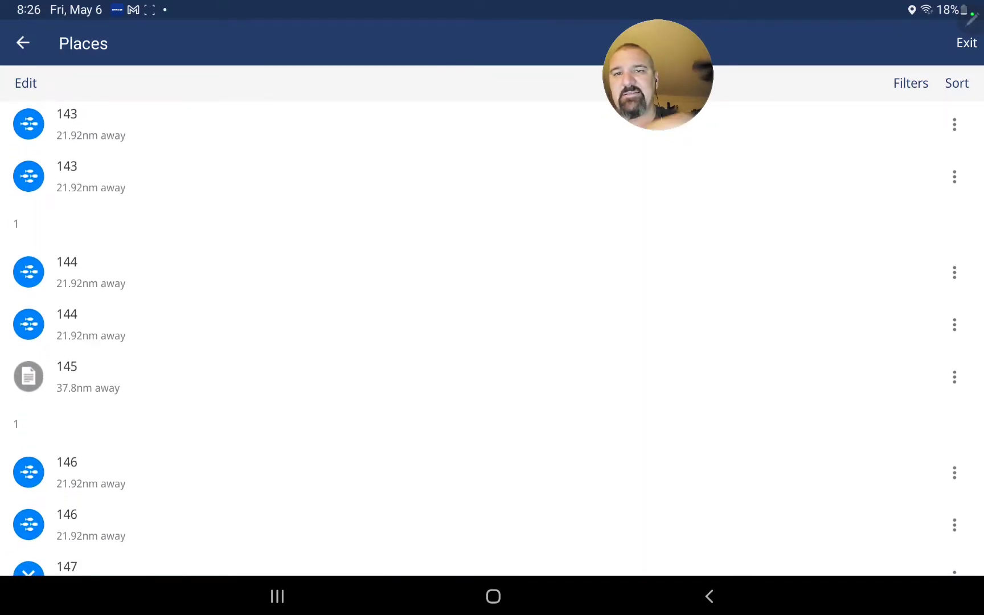
Scroll to the bottom of the deleted places list where Rock Point appears.
left_click_drag(55, 141, 4, 182)
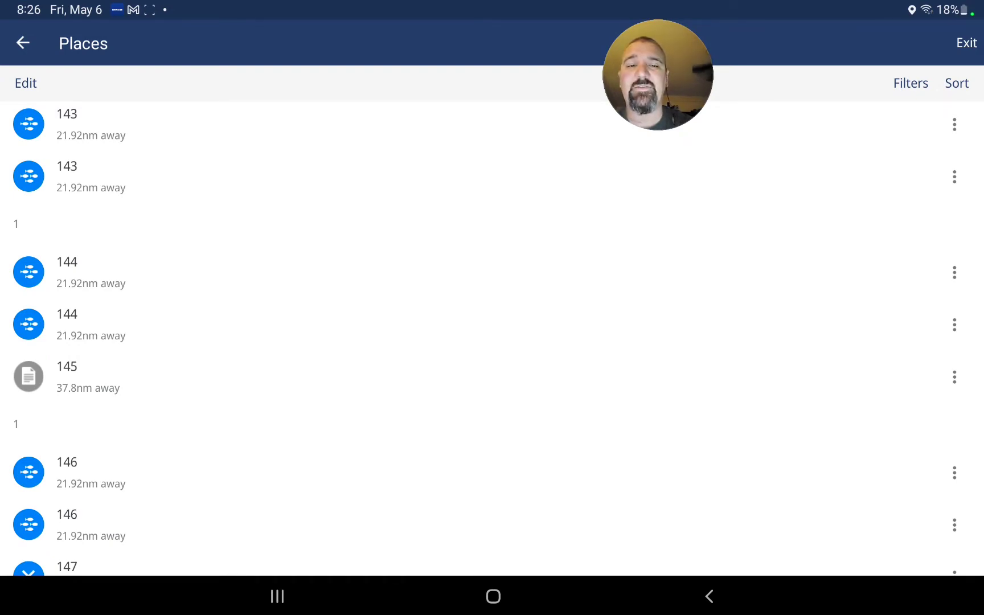
left_click_drag(362, 454, 362, 274)
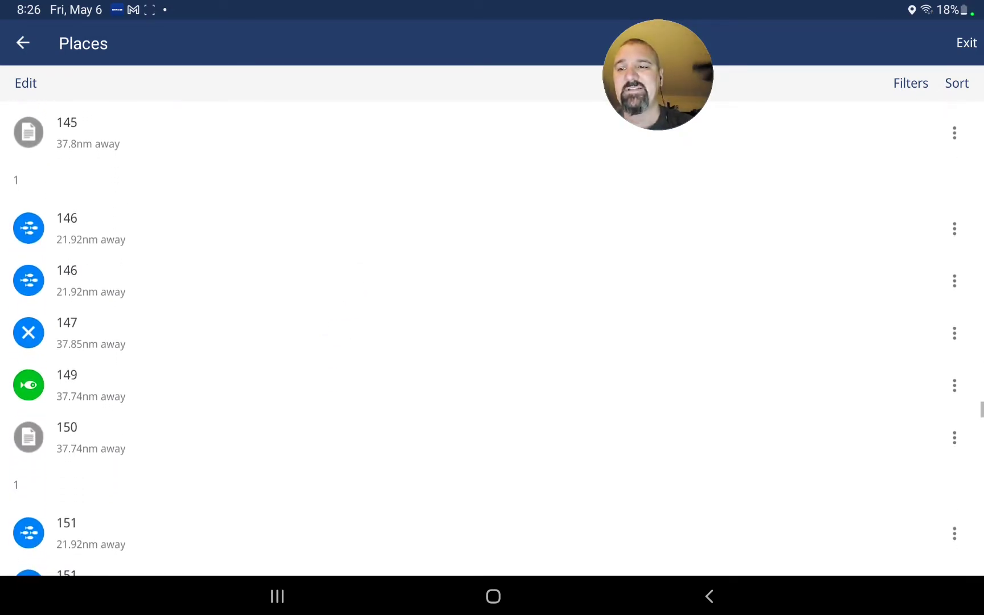
left_click_drag(335, 538, 336, 386)
left_click_drag(312, 457, 312, 192)
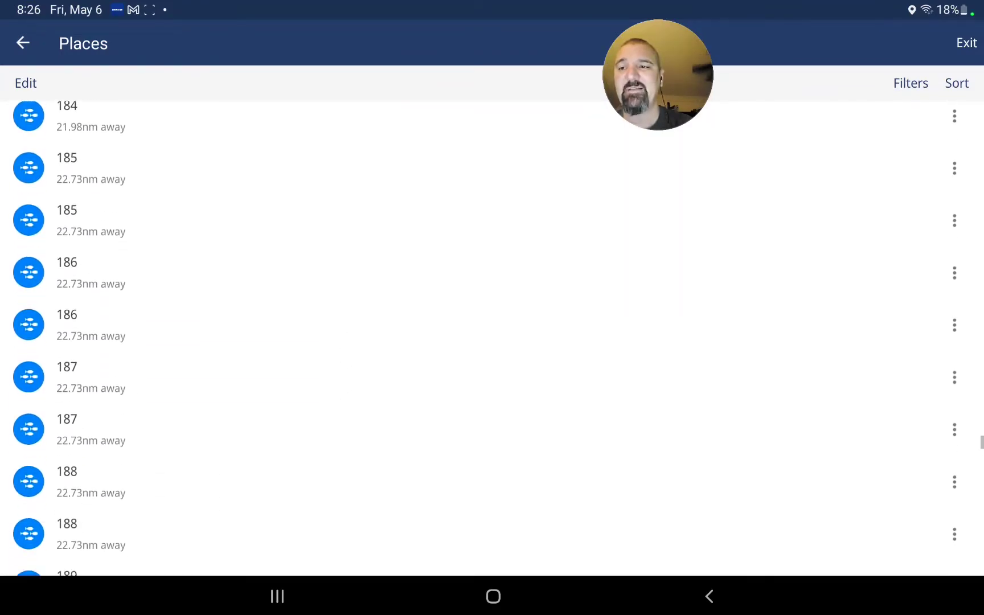
left_click_drag(346, 461, 346, 200)
left_click_drag(346, 392, 345, 201)
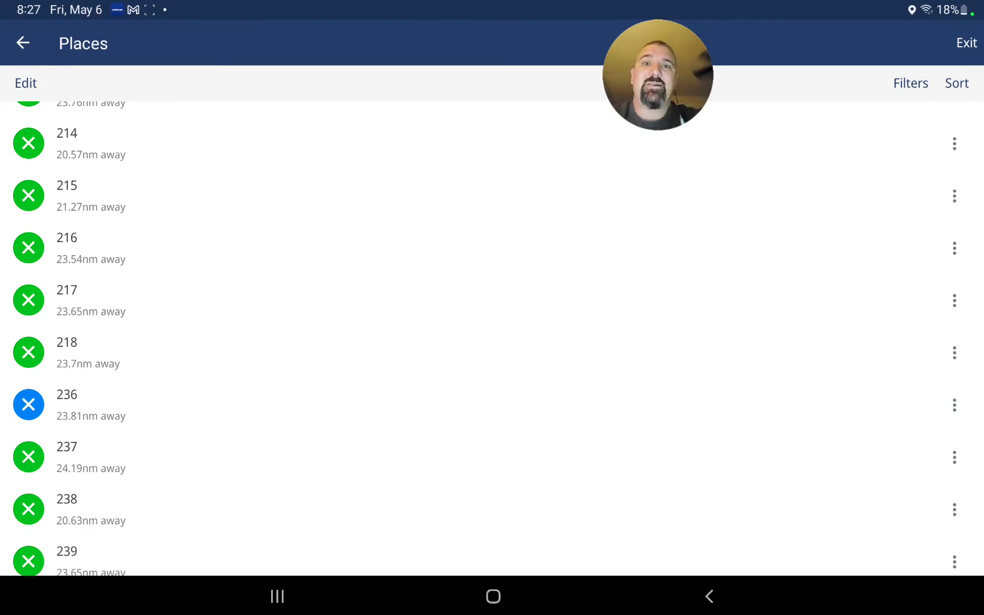
scroll(402, 330, "down", 15)
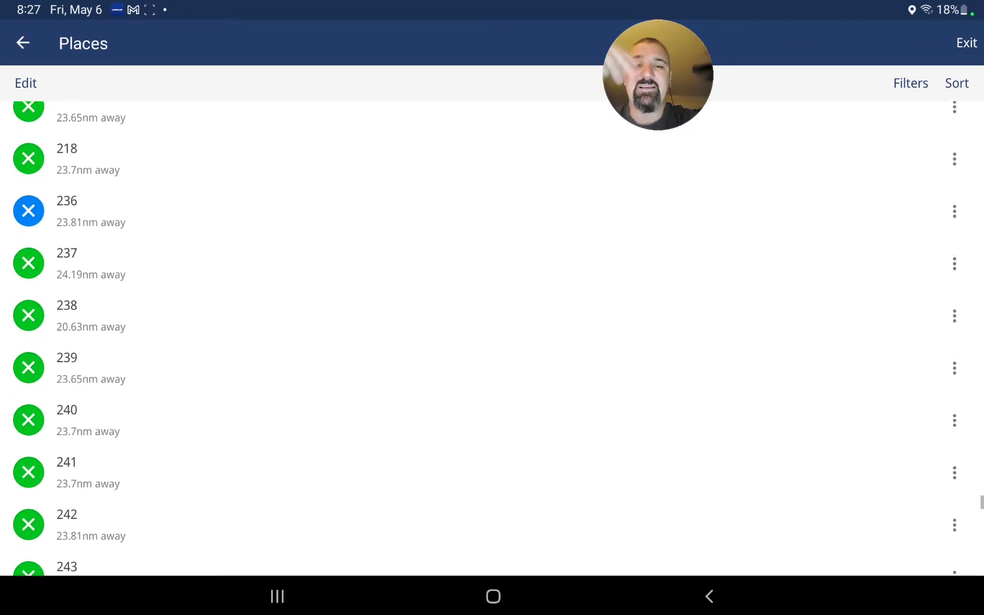
scroll(349, 443, "down", 15)
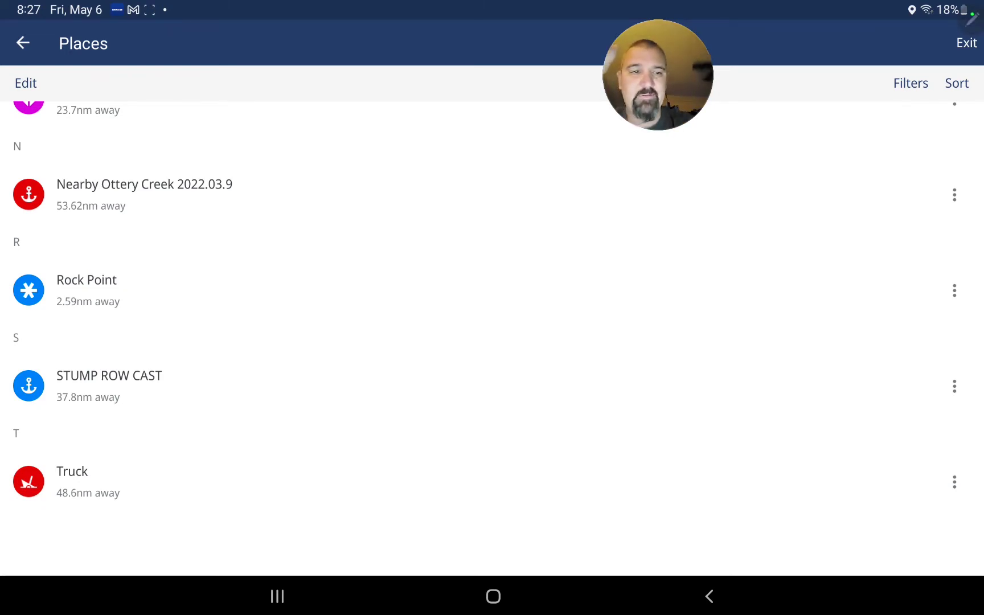
Show the restore/delete options for the Rock Point entry.
mouse_move(784, 377)
left_mouse_down()
mouse_move(911, 308)
mouse_move(953, 272)
left_mouse_up()
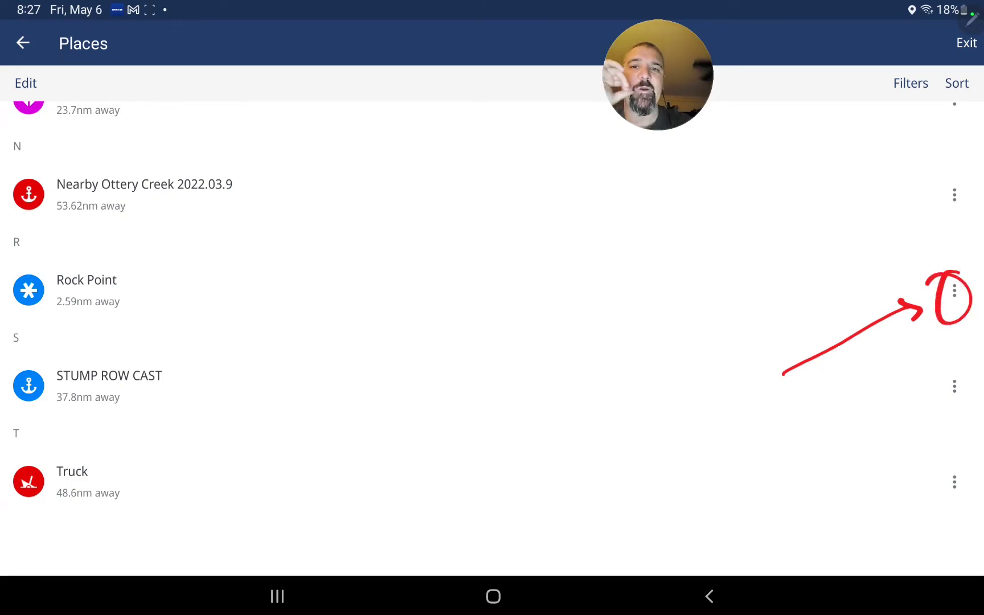
left_click(957, 300)
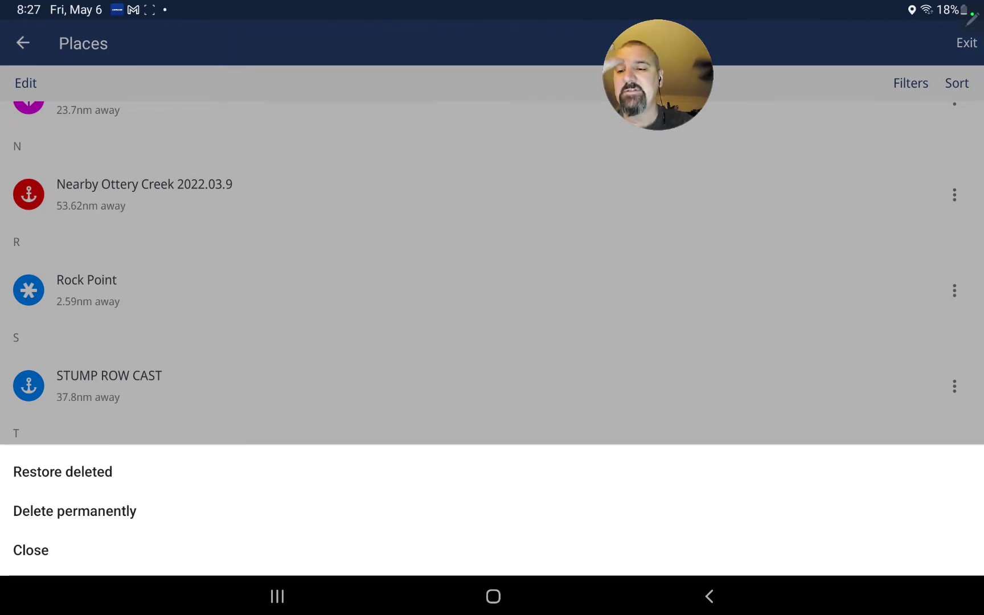
Restore the deleted Rock Point waypoint.
left_click(492, 471)
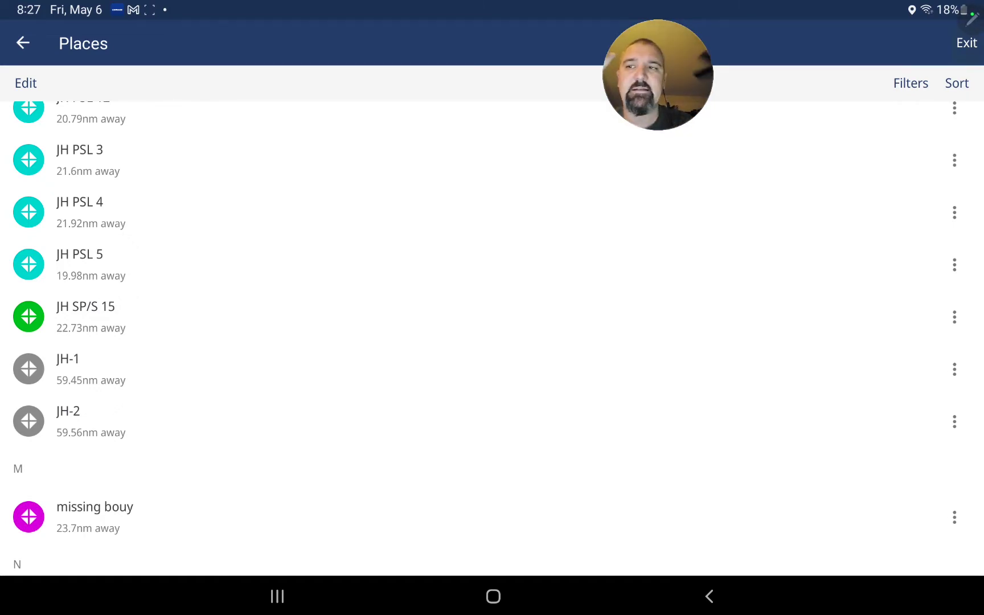
Leave the deleted-places list and places panel to return to the map near Rock Point.
key("Escape")
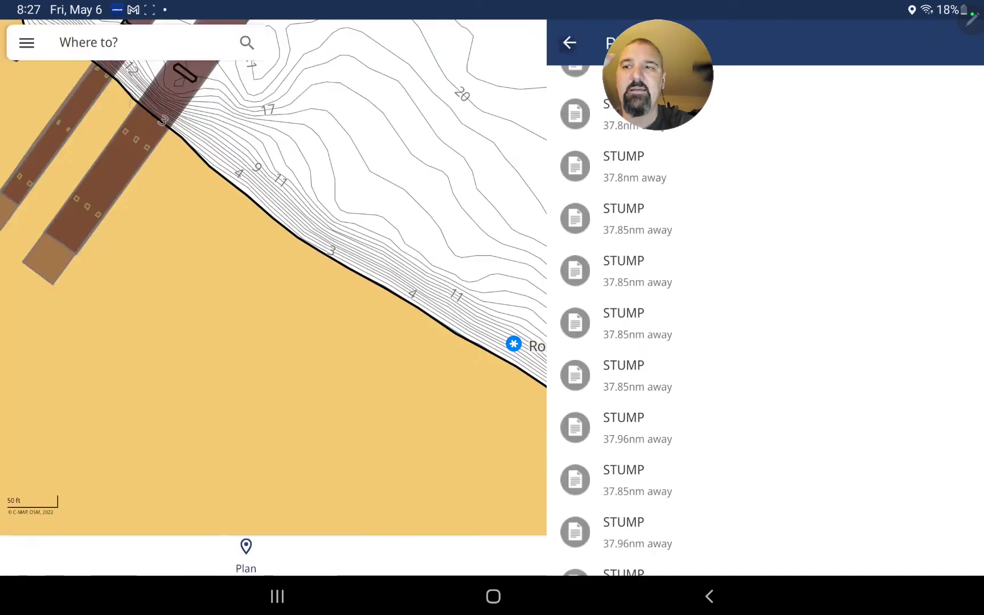
key("Escape")
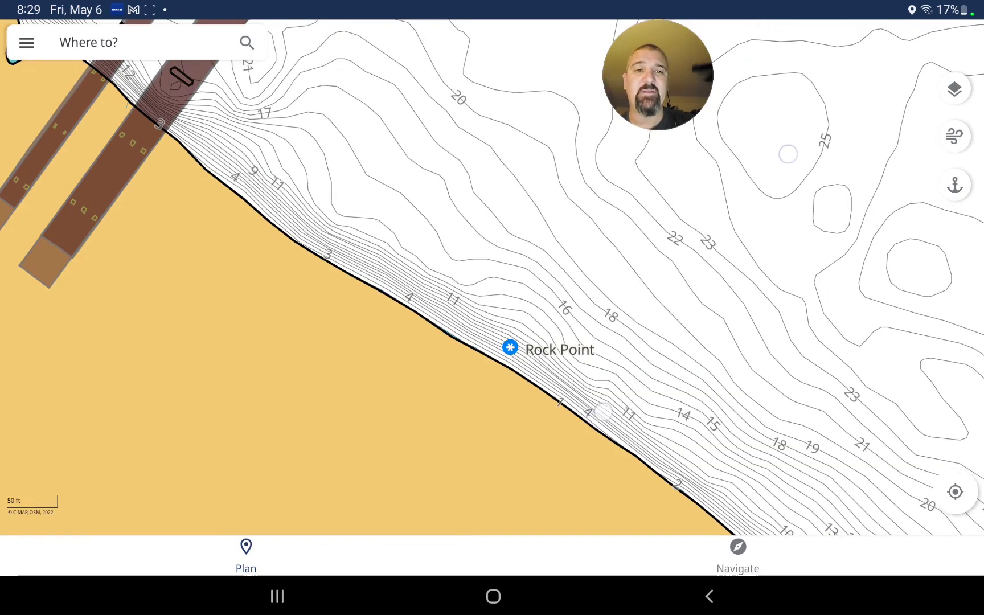
scroll(409, 423, "down", 5)
Enable the Shaded relief layer in Personalize your map, colouring the lake around Rock Point.
left_click(955, 89)
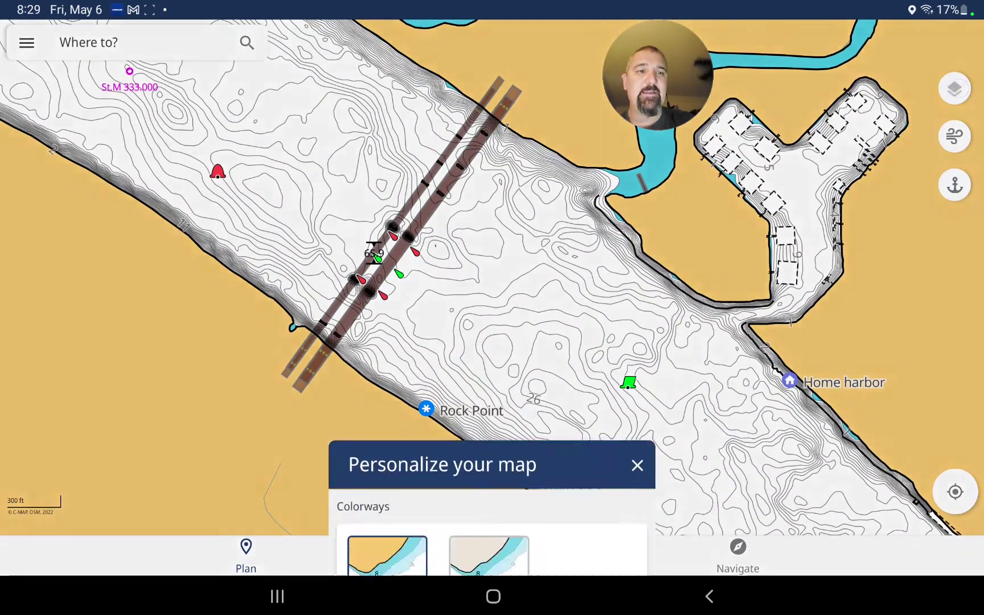
scroll(492, 385, "down", 3)
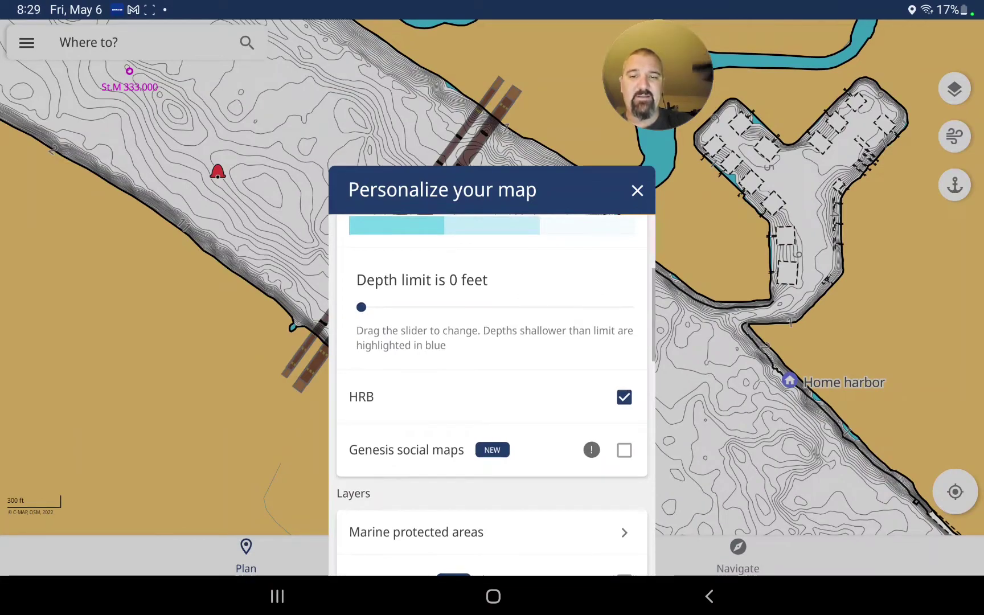
scroll(492, 384, "down", 2)
scroll(492, 384, "down", 2)
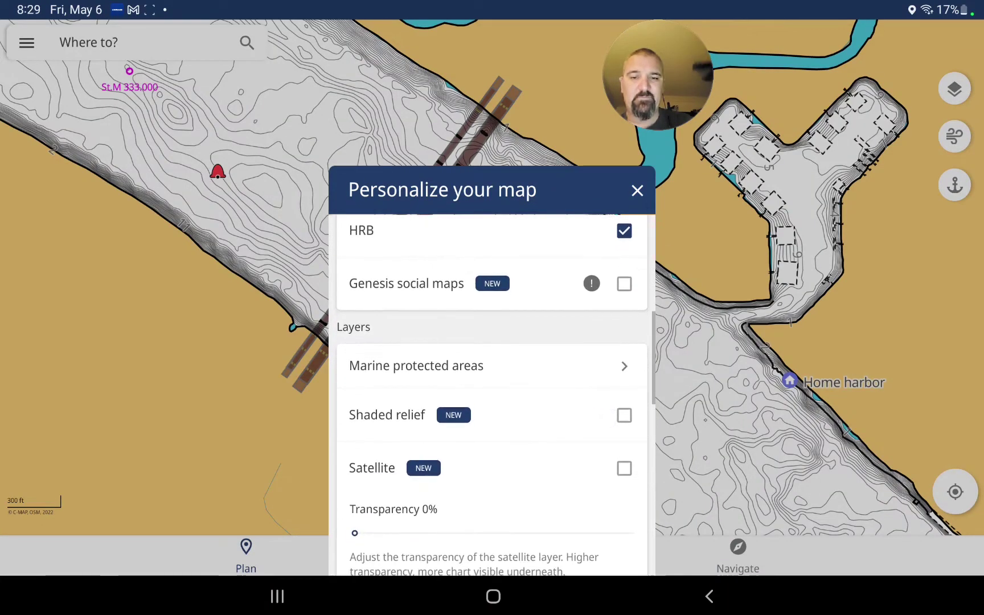
left_click(625, 416)
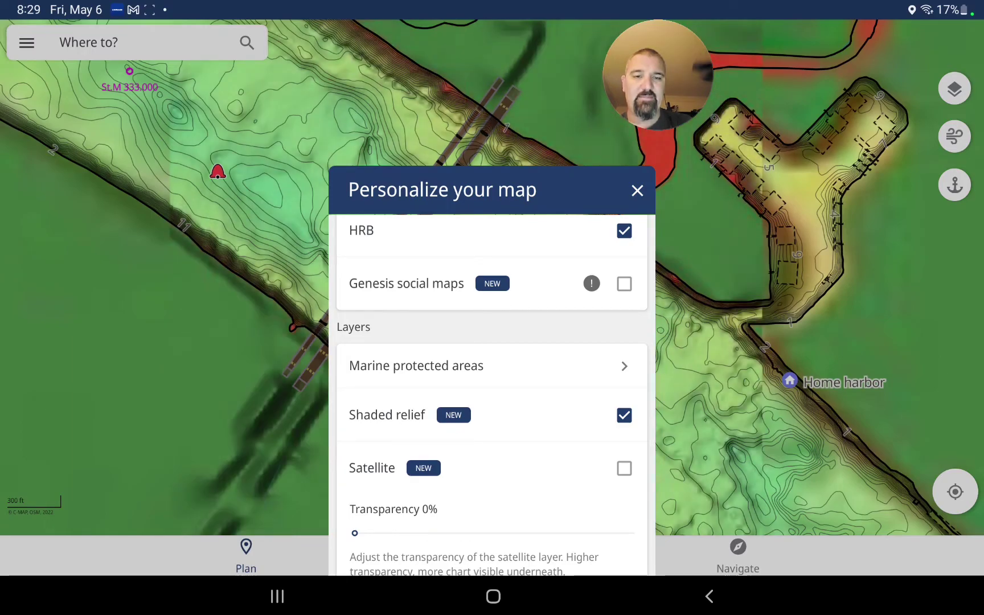
left_click(638, 190)
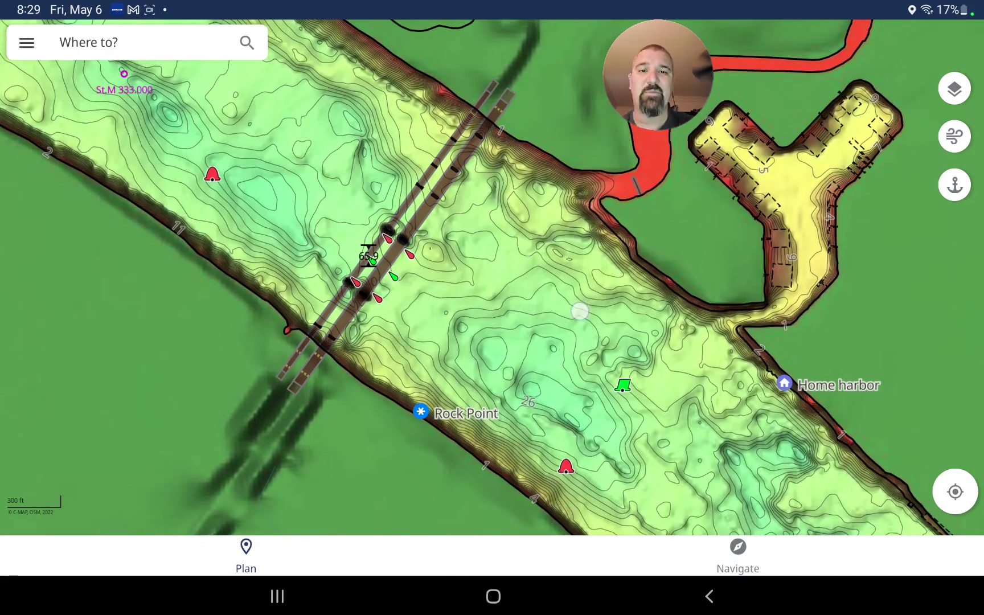
left_click_drag(588, 312, 509, 414)
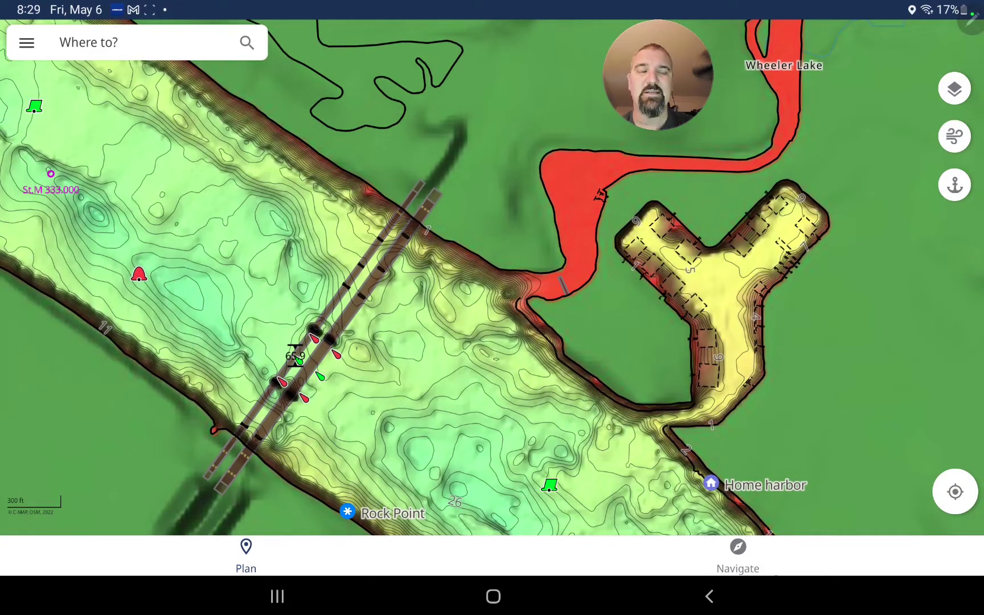
mouse_move(485, 405)
left_mouse_down()
mouse_move(564, 398)
mouse_move(535, 305)
left_mouse_up()
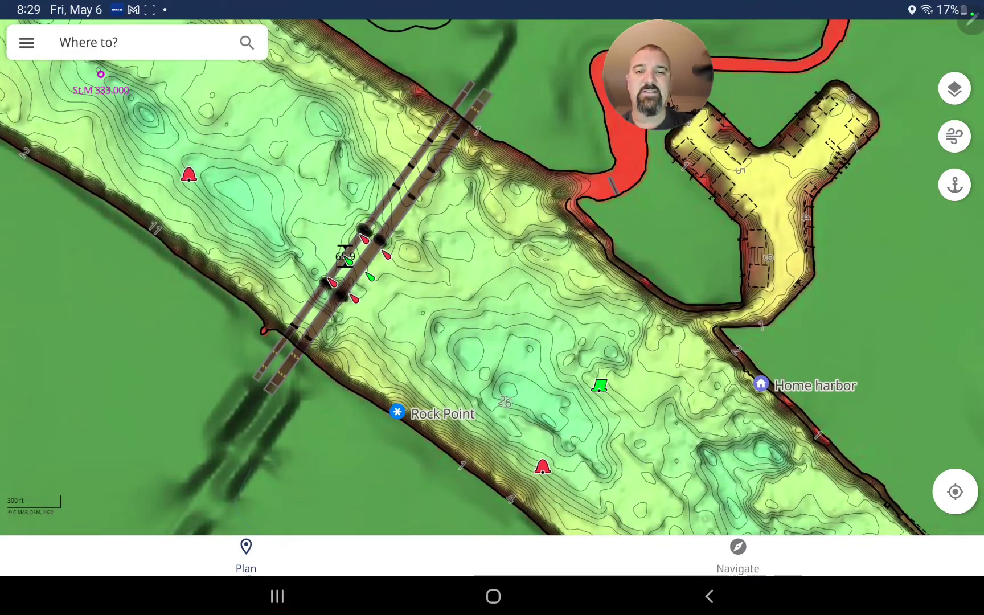